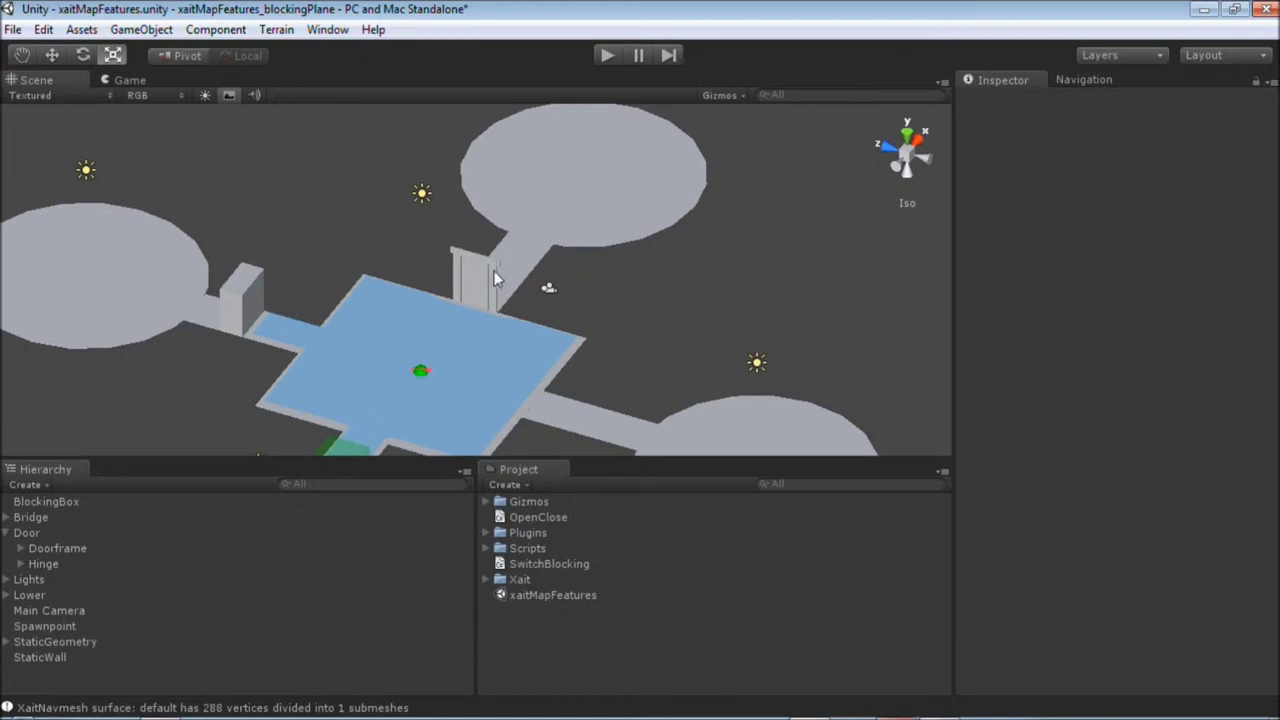
Remove the Nav Mesh Surface from the Door and add a NavMesh Surface to the Doorframe.
left_click(27, 533)
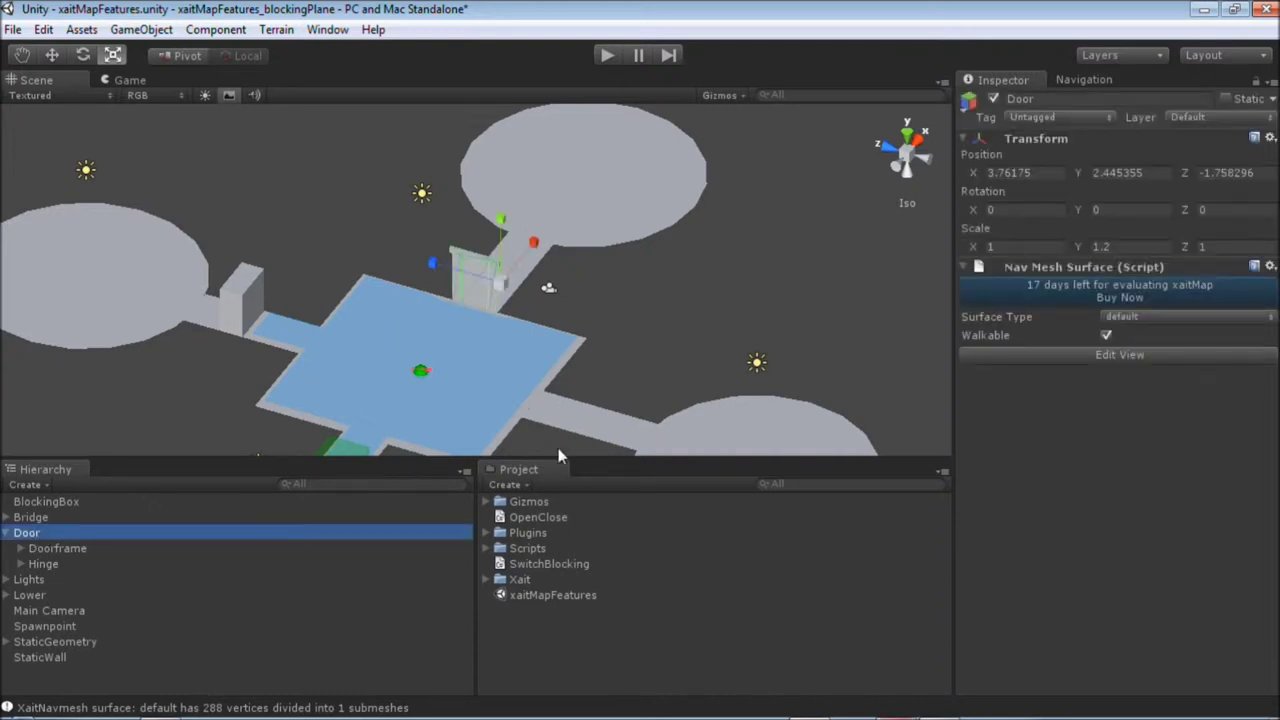
left_click(1270, 267)
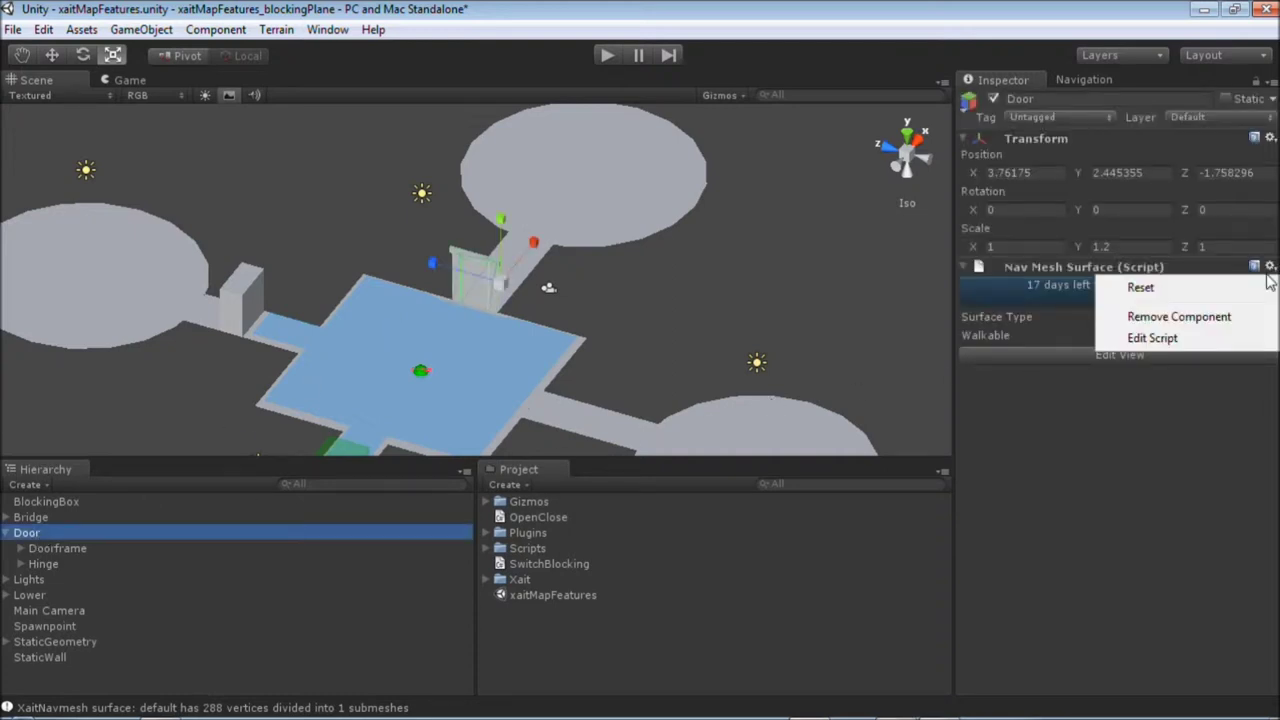
left_click(1205, 319)
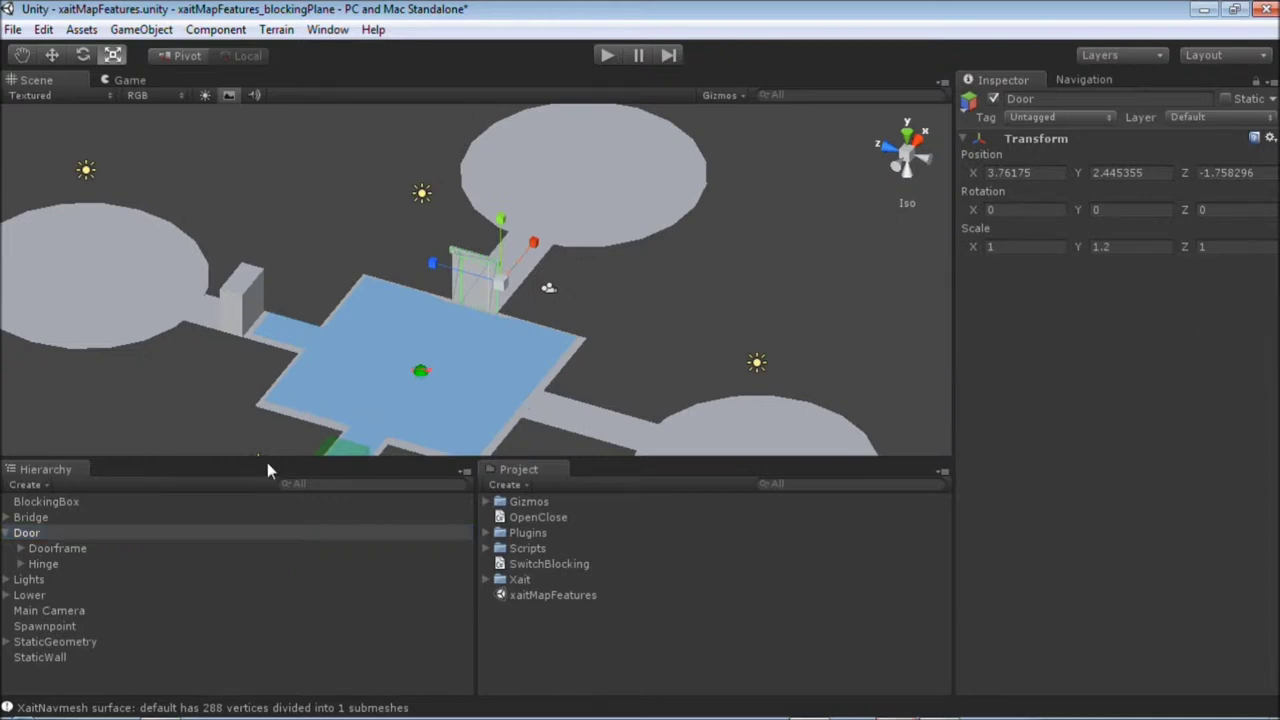
left_click(40, 549)
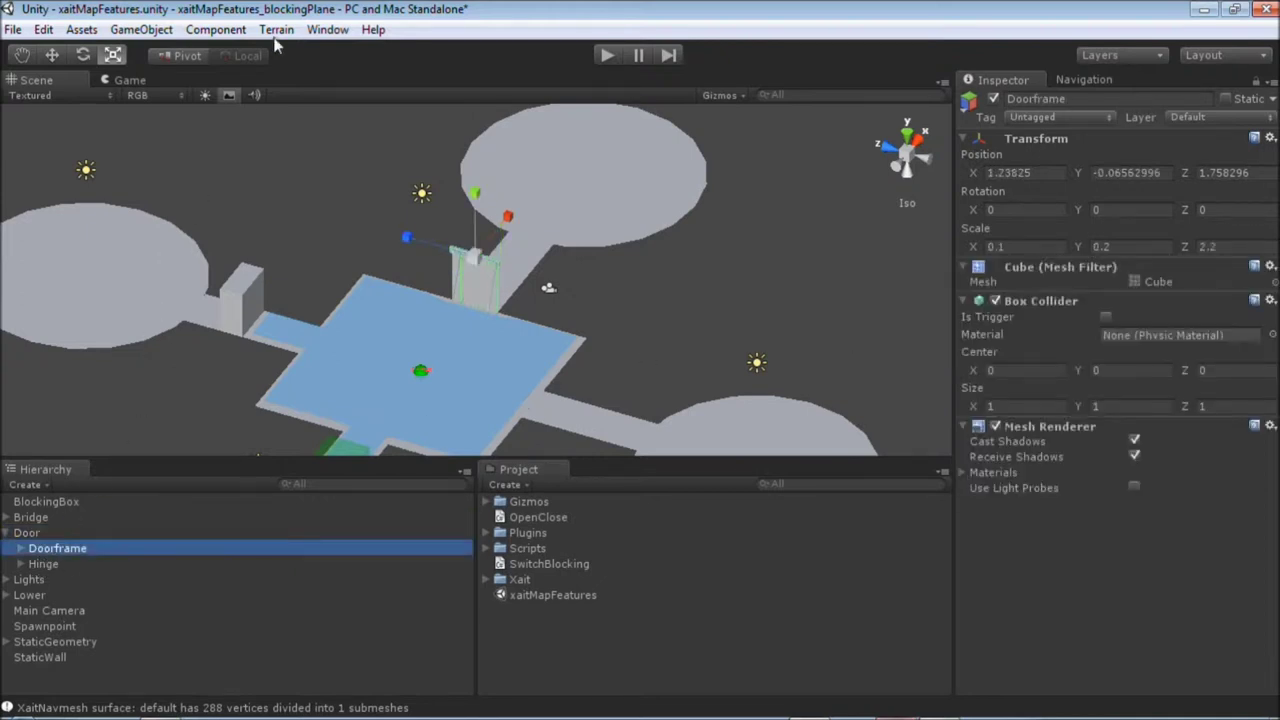
left_click(216, 30)
mouse_move(245, 245)
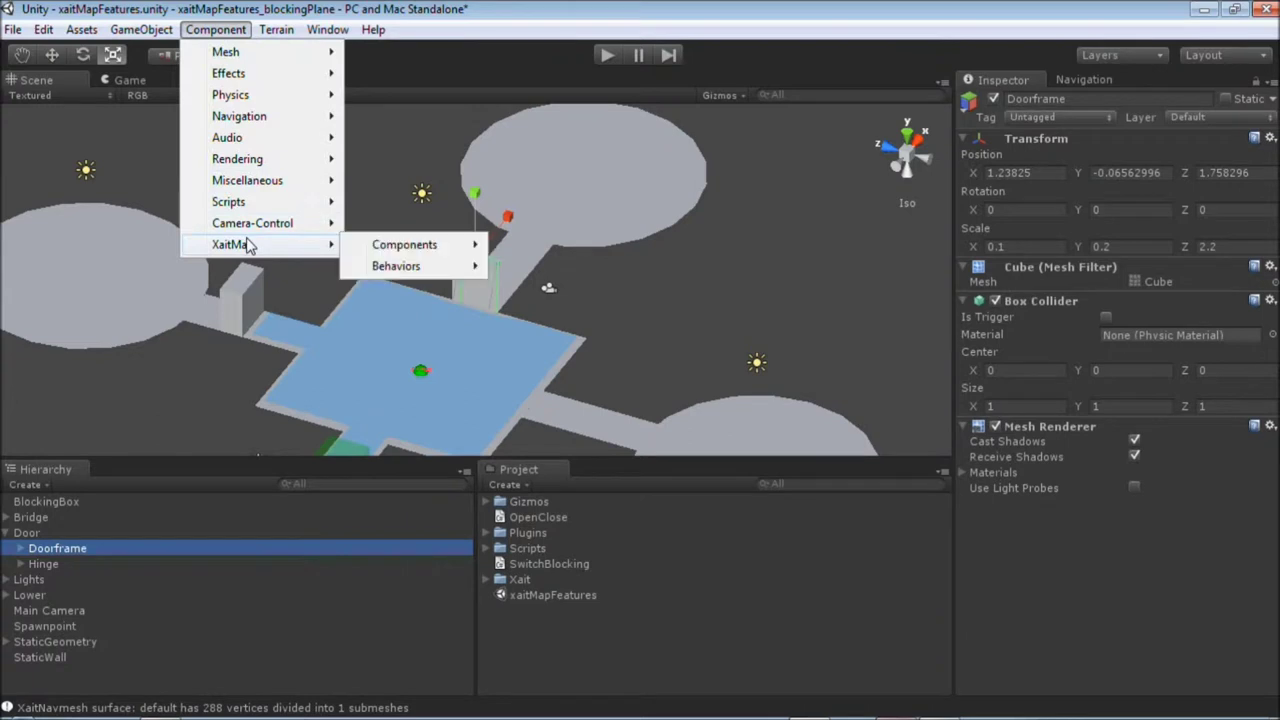
mouse_move(382, 250)
left_click(555, 246)
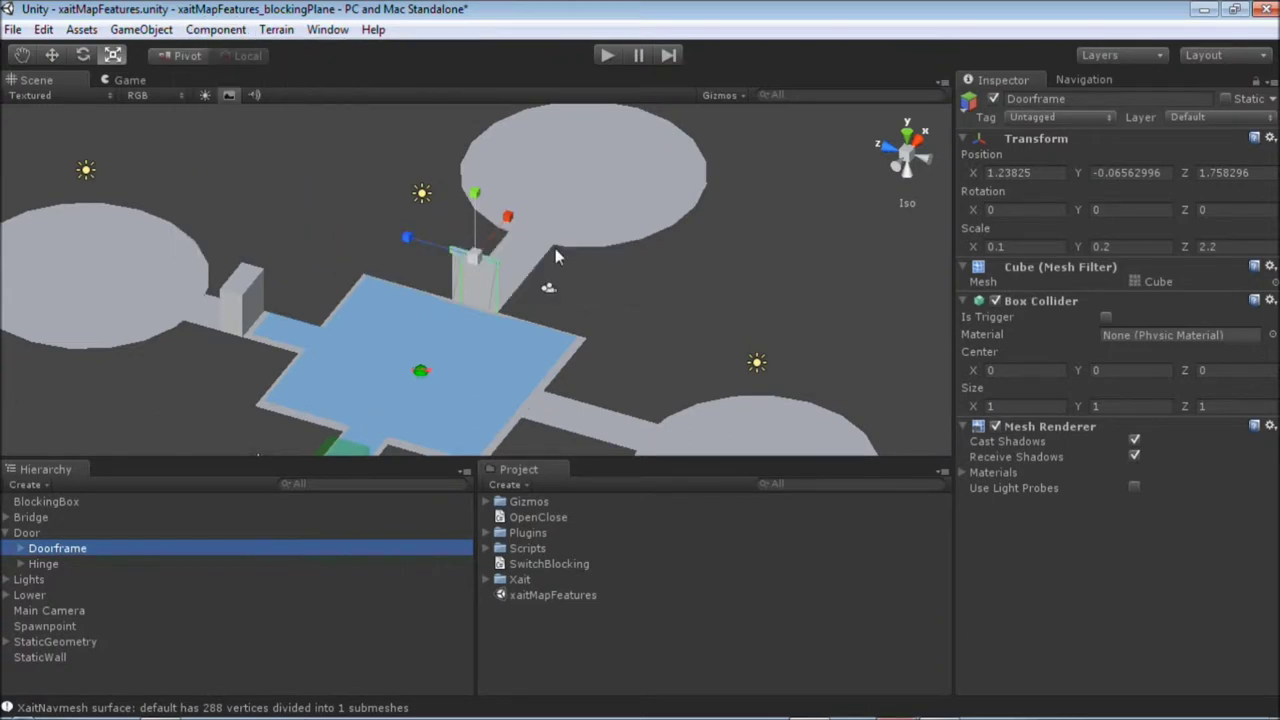
Rebuild the xaitMap navmesh so it reaches the upper round platform.
left_click(329, 31)
left_click(400, 132)
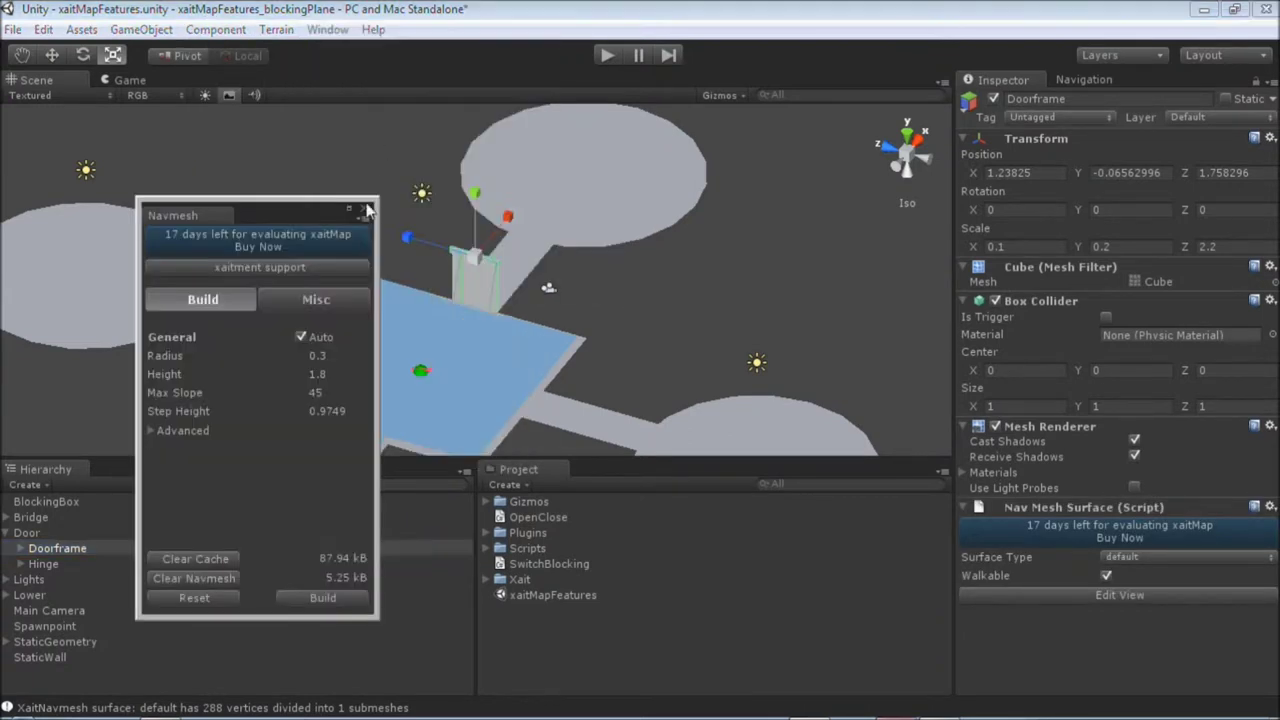
left_click(323, 598)
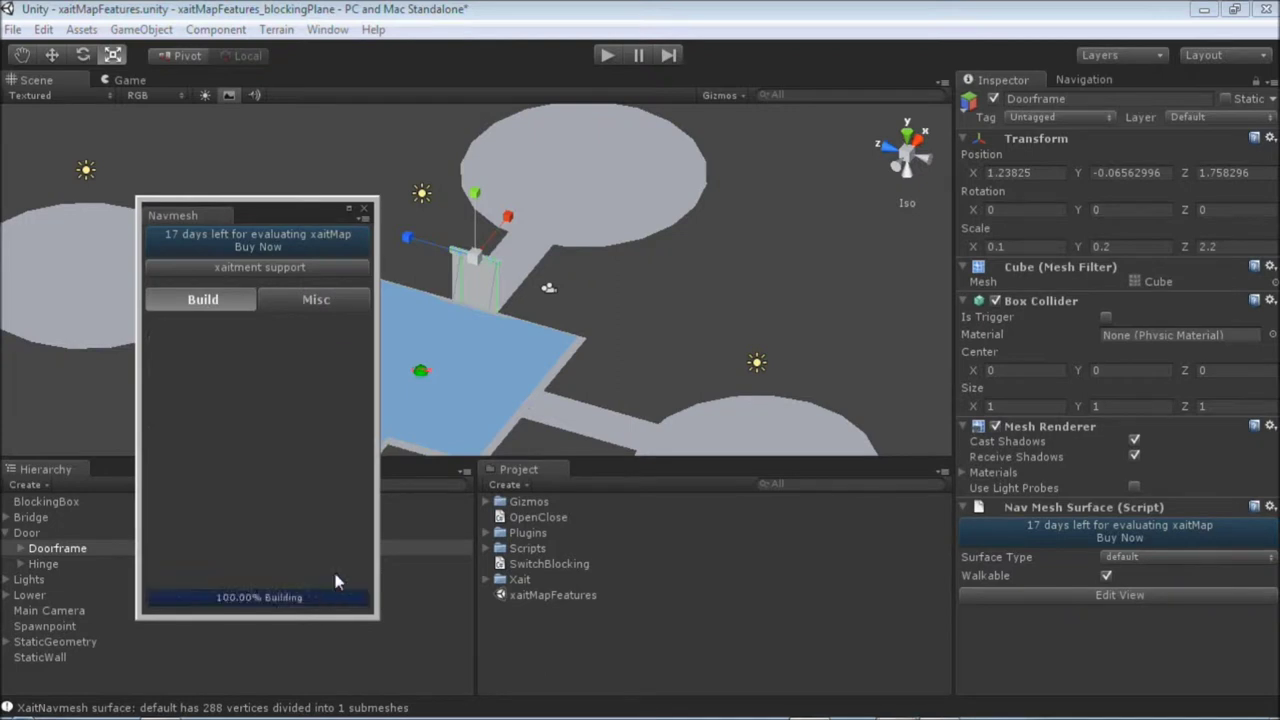
left_click(363, 213)
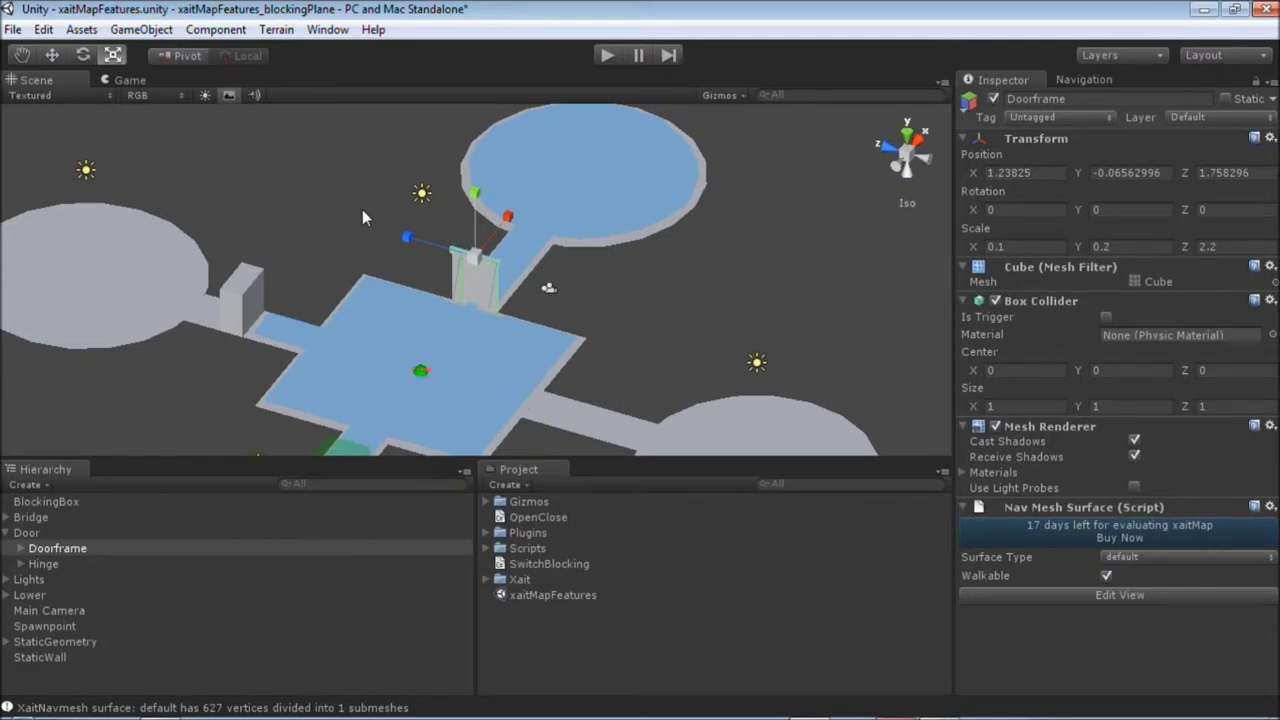
Create an XaitMap BlockingPlane and set its Y rotation to -90.
left_click(26, 484)
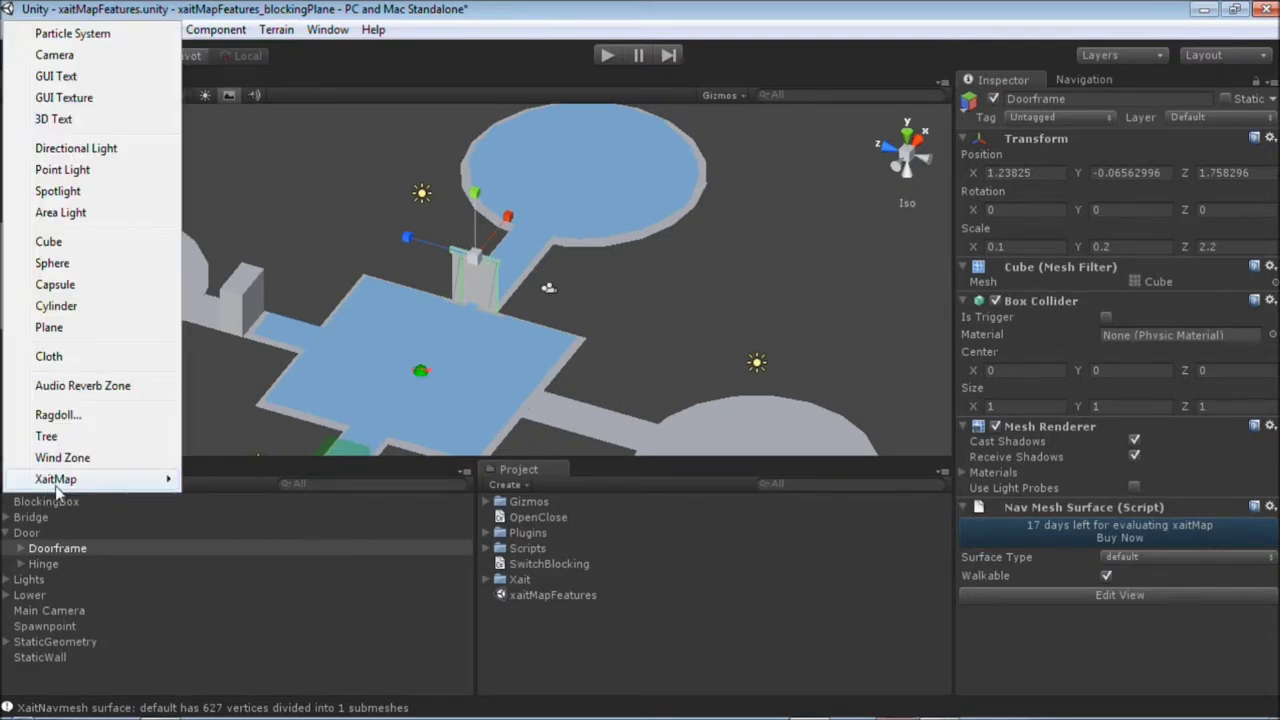
mouse_move(70, 480)
left_click(212, 528)
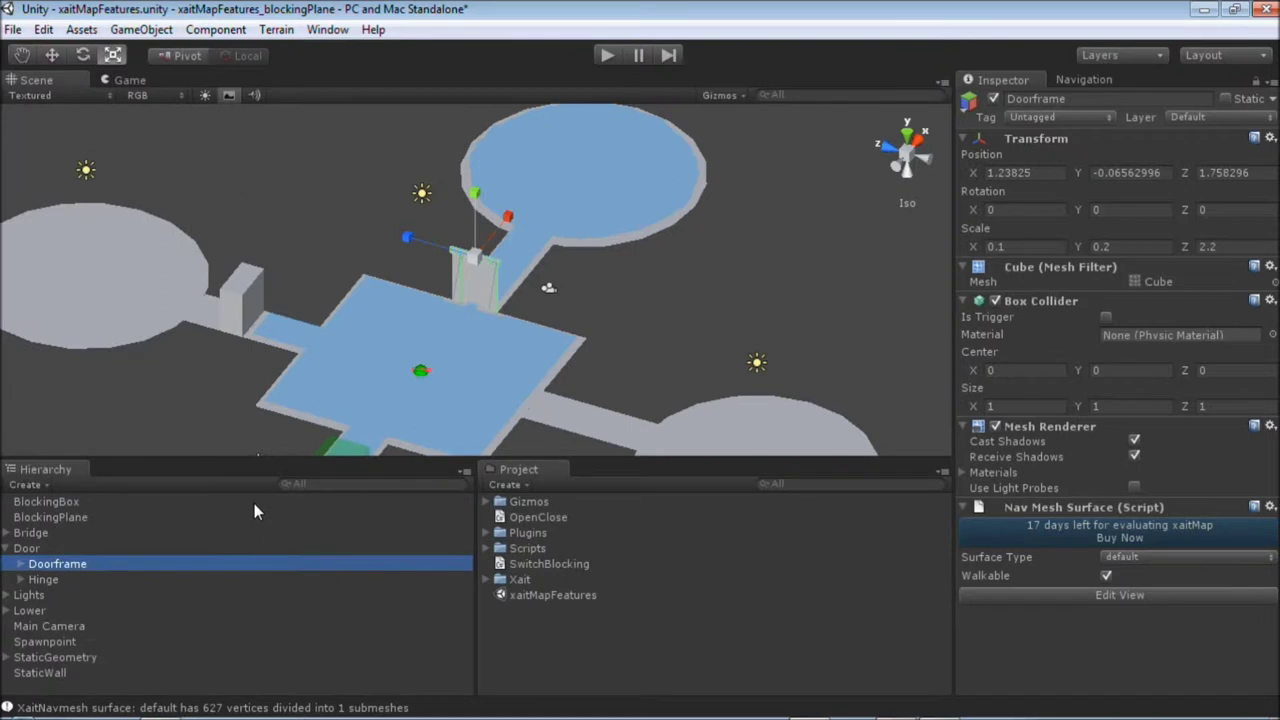
left_click(50, 518)
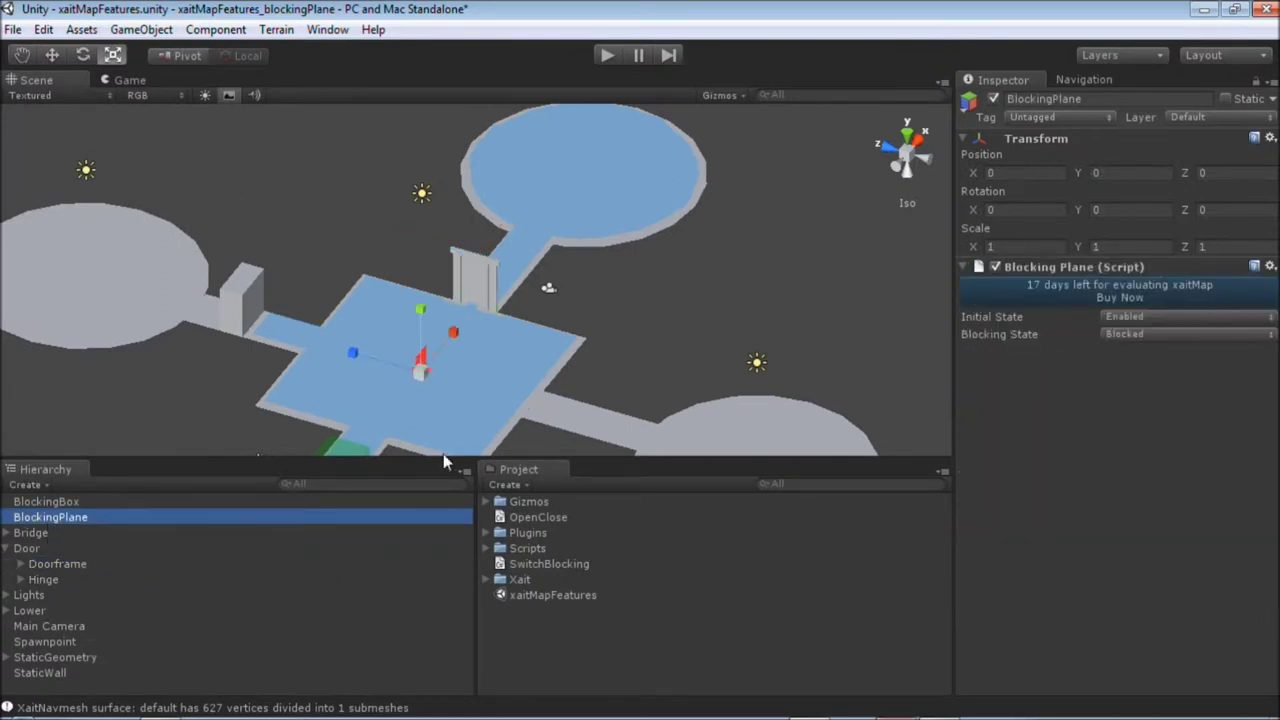
left_click(1112, 212)
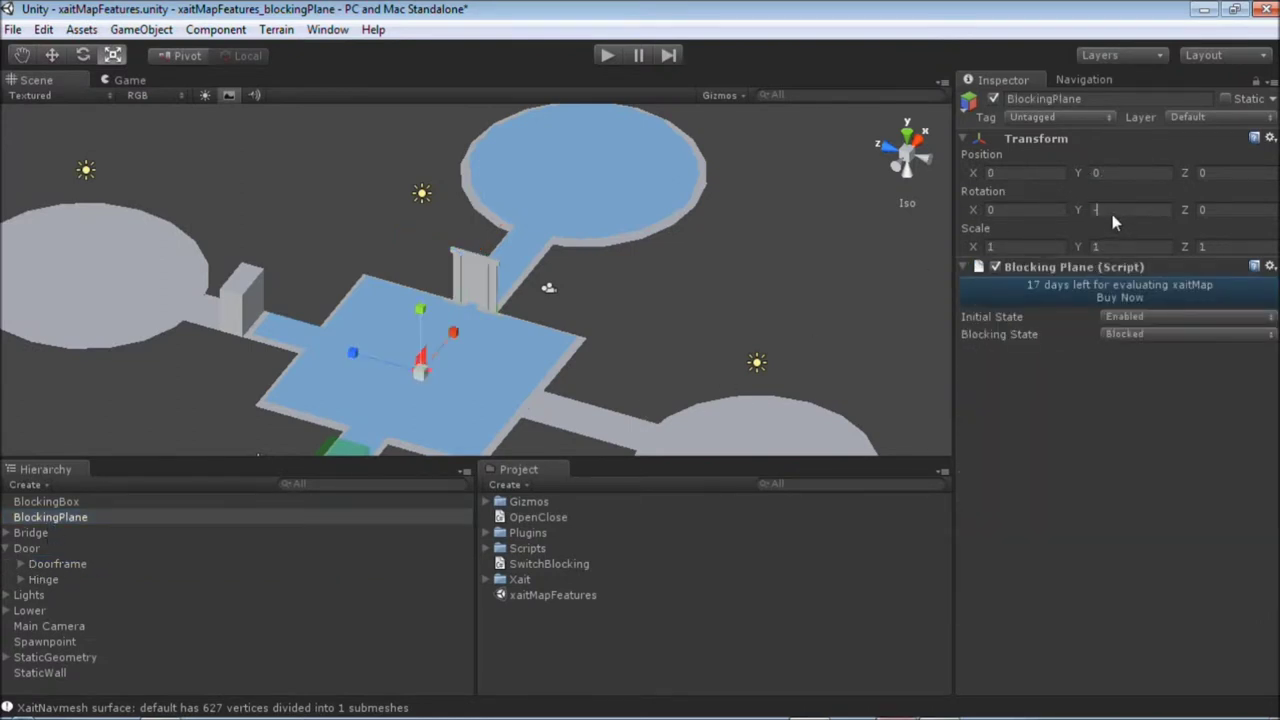
type("-90")
Move and scale the BlockingPlane to fill the doorway, then attach SwitchBlocking to the Door.
left_click(52, 56)
left_click_drag(390, 413, 441, 348)
left_click(113, 55)
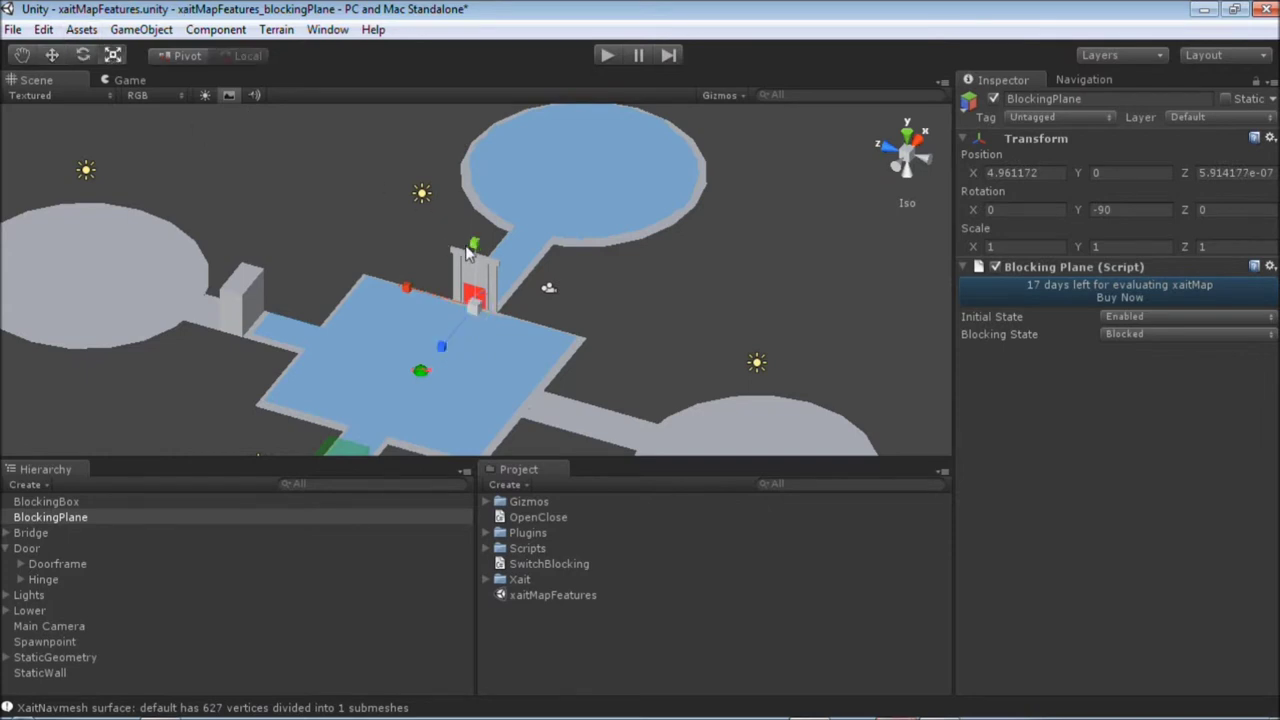
left_click_drag(476, 244, 494, 146)
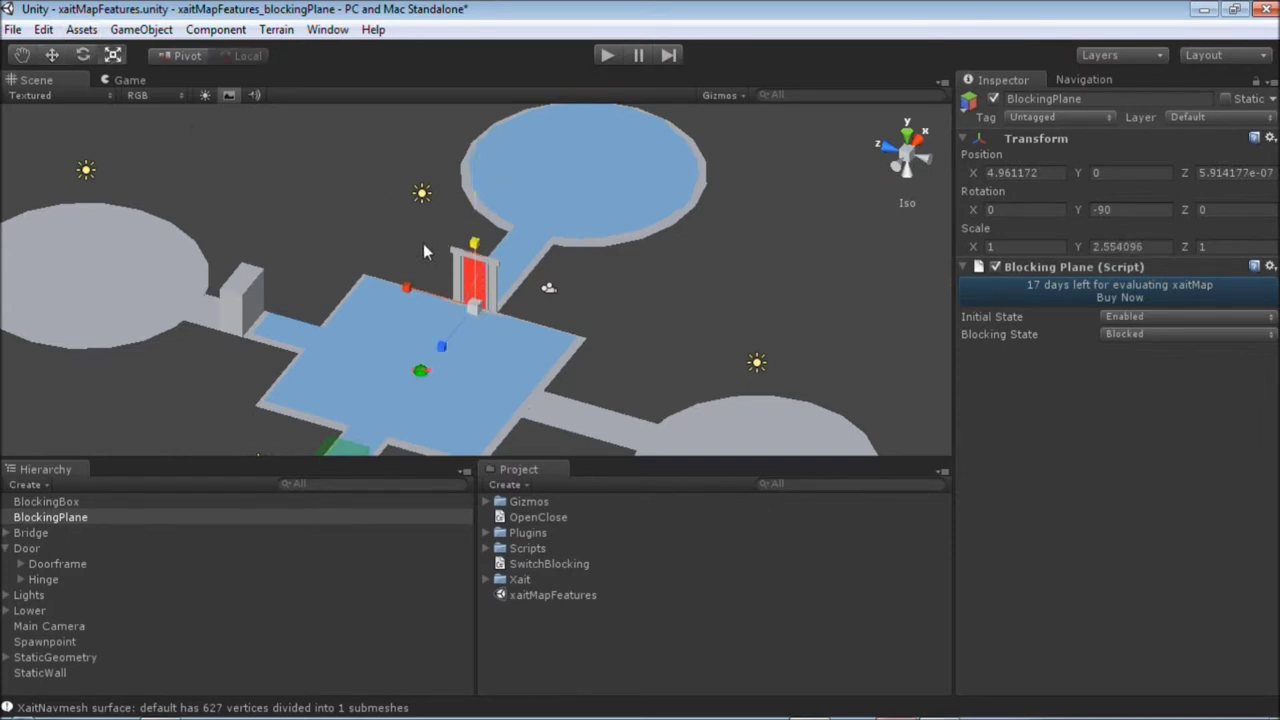
left_click_drag(406, 287, 283, 258)
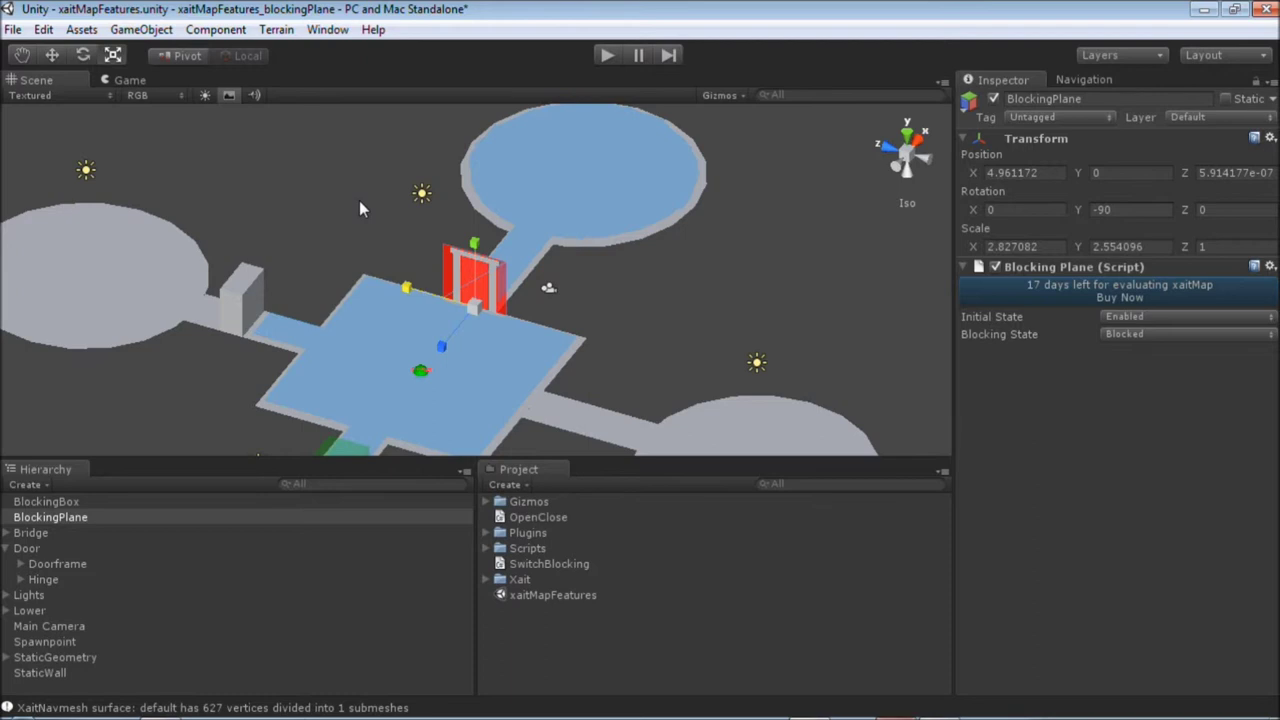
left_click_drag(561, 562, 65, 549)
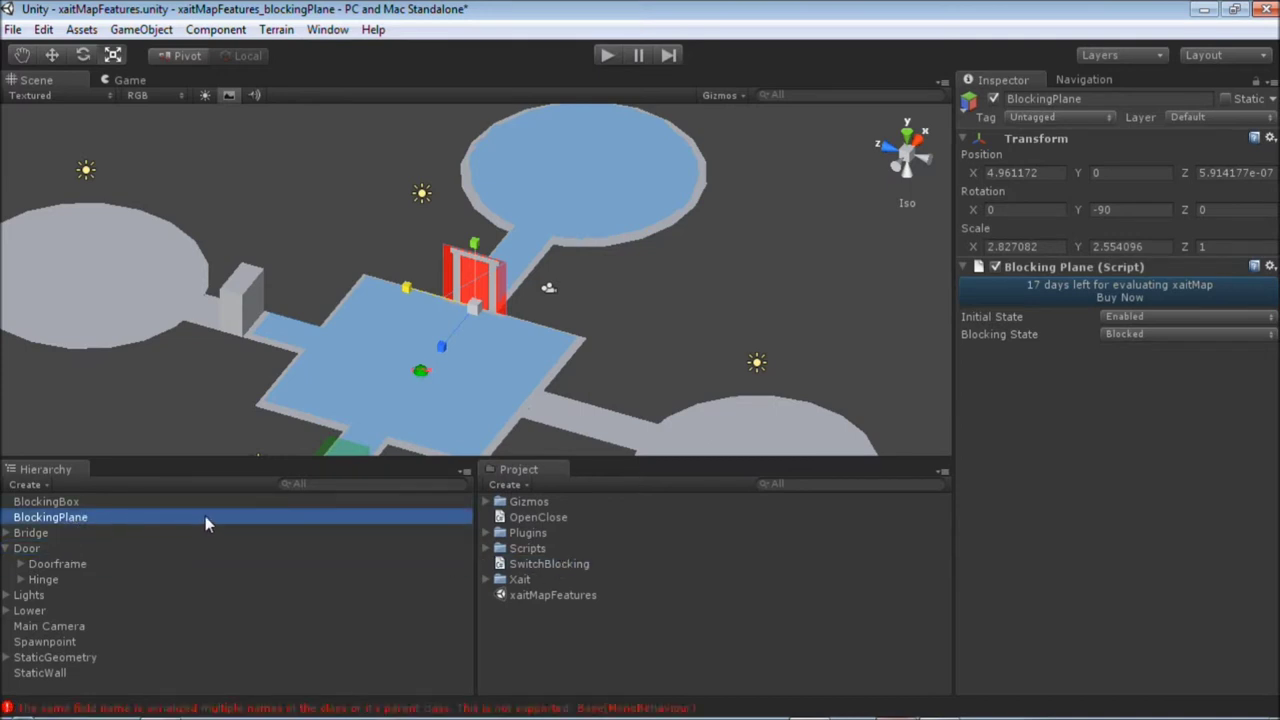
Assign BlockingPlane as the Blocker in the Door's Switch Blocking script and start play mode.
left_click(44, 547)
left_click_drag(48, 517, 1194, 410)
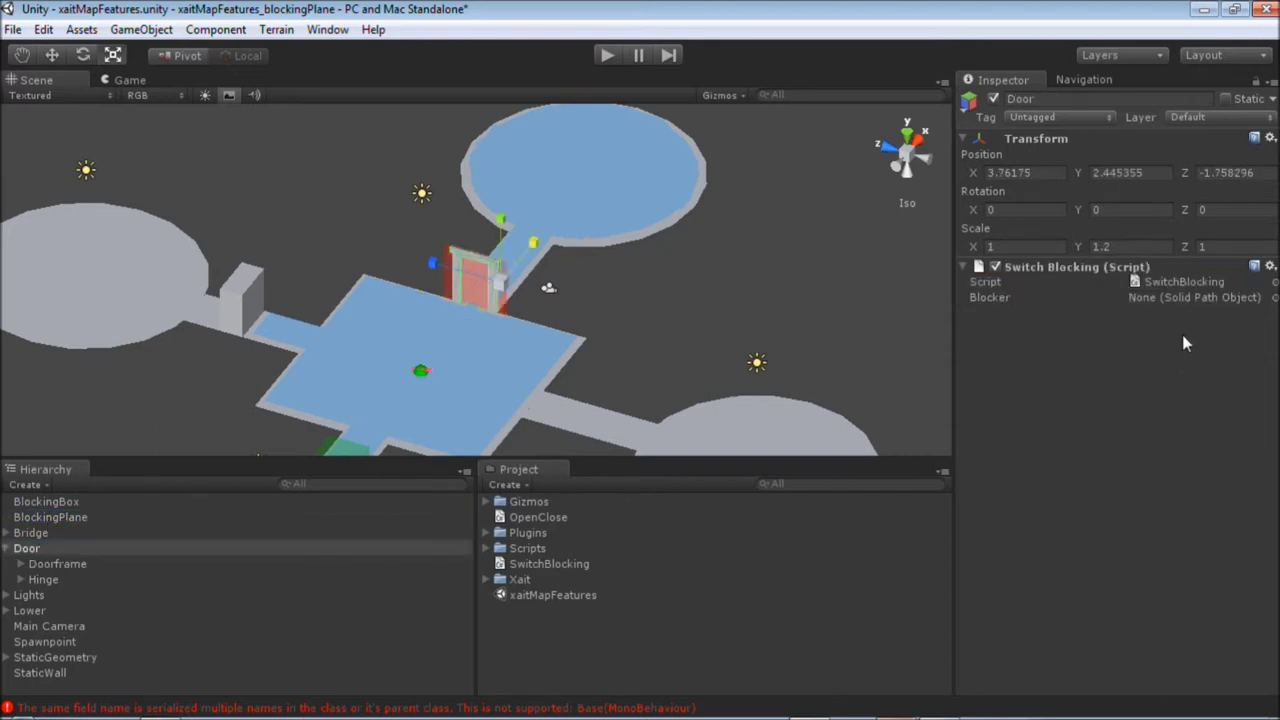
left_click_drag(1183, 336, 1176, 299)
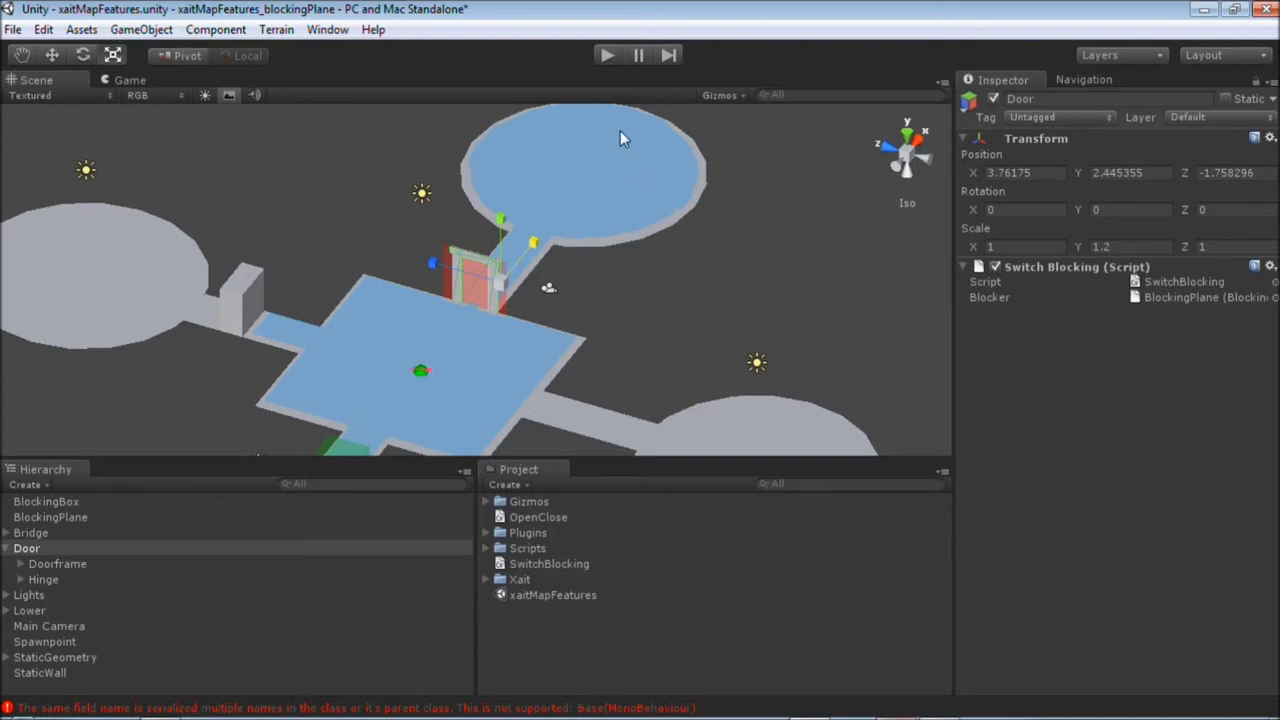
left_click(608, 56)
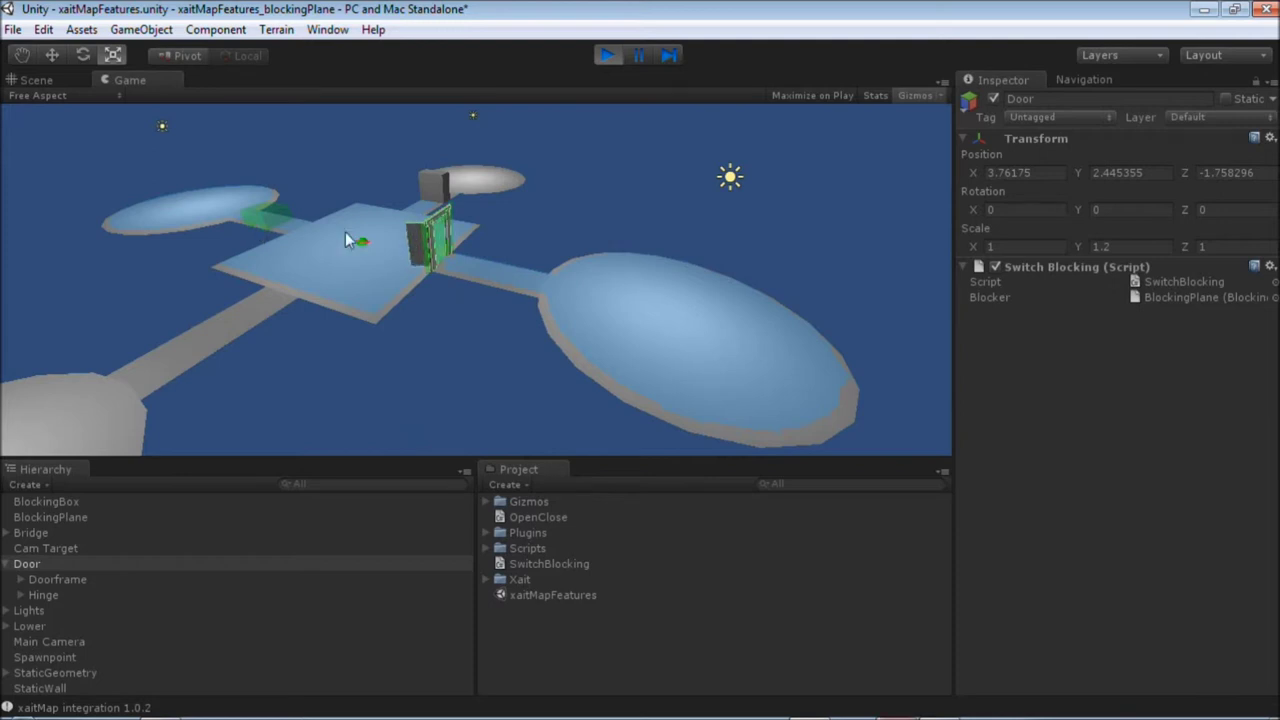
Stop play mode after watching the agent test the blocked door.
left_click(605, 57)
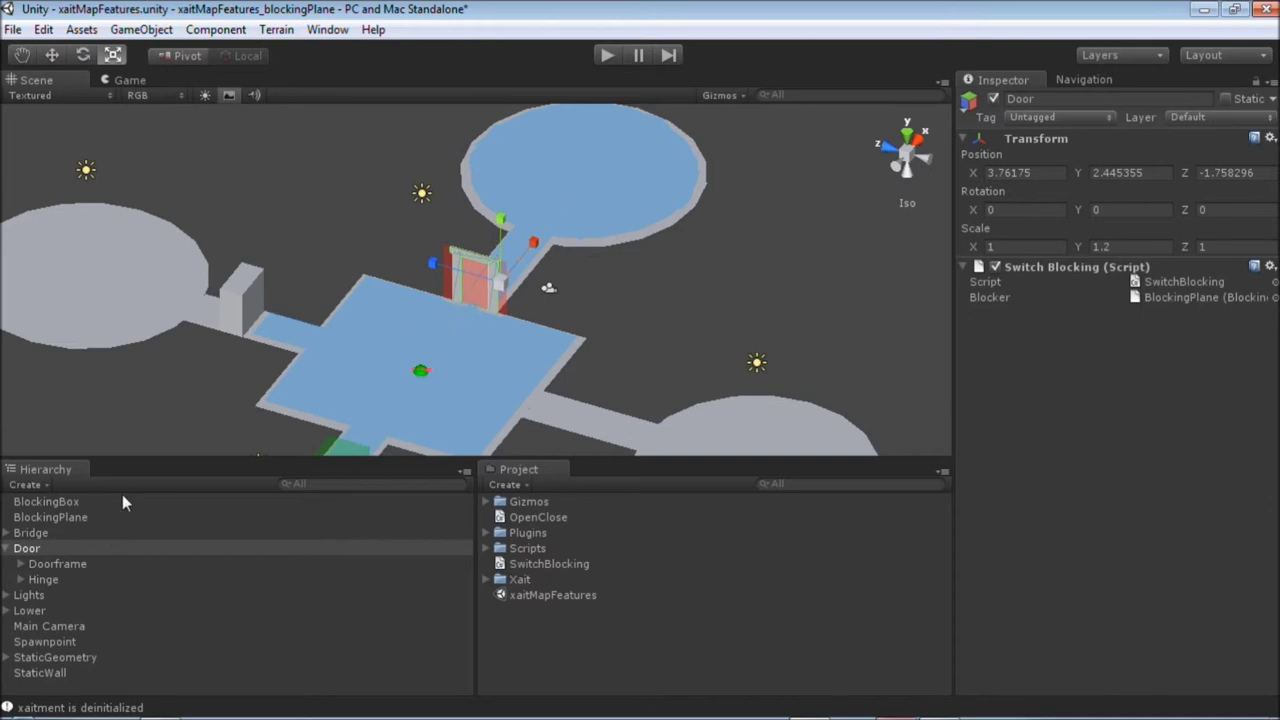
Set the BlockingPlane's Blocking State to A_Unblocked and orbit the view around the doorway.
left_click(56, 519)
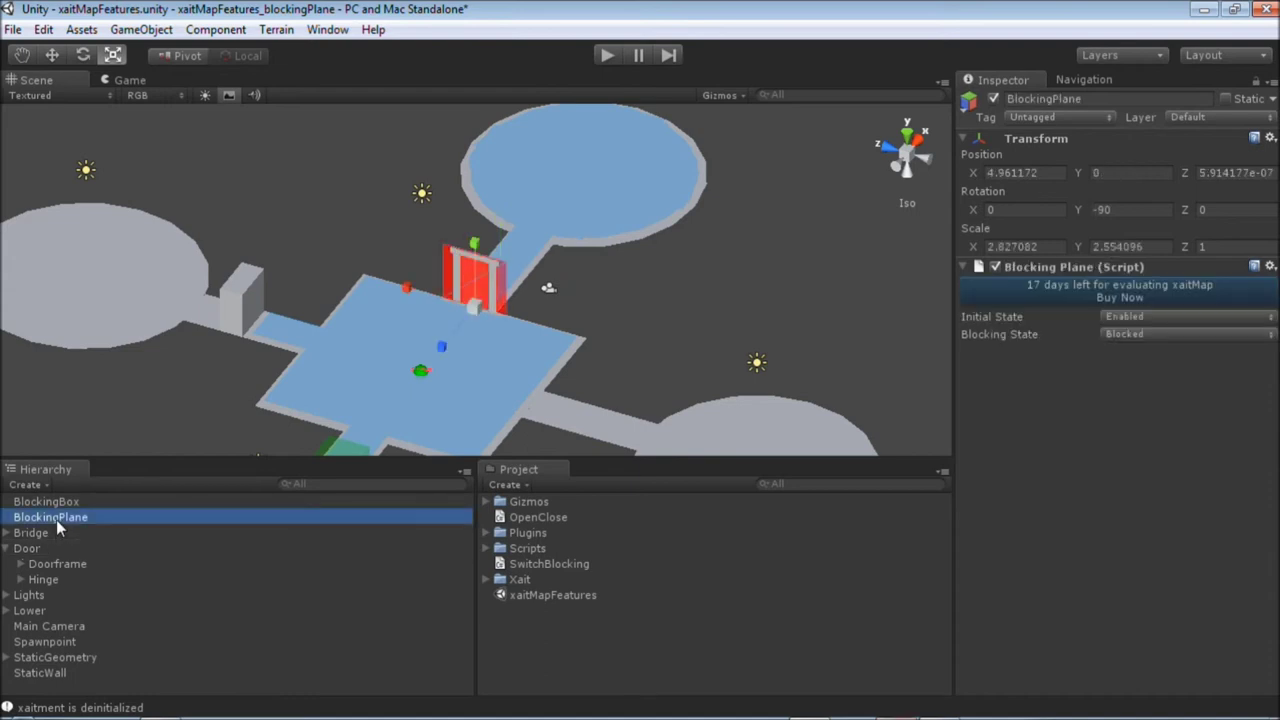
left_click(1112, 334)
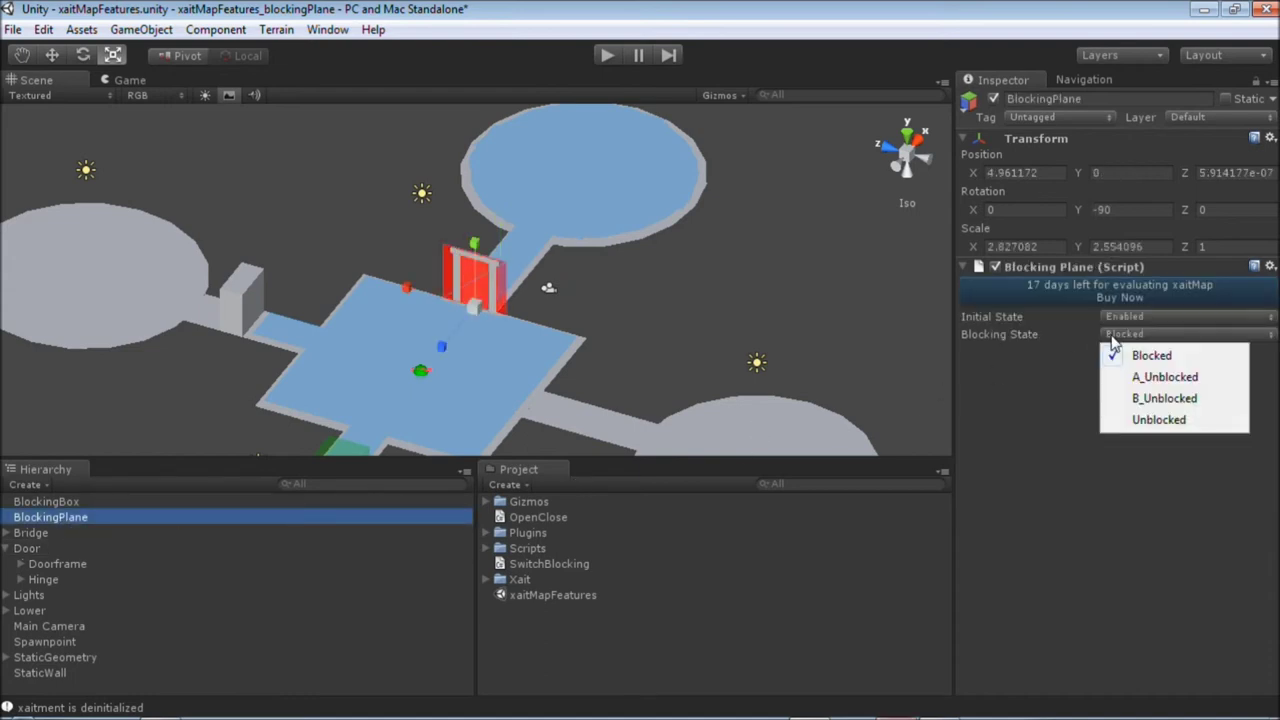
left_click(1143, 377)
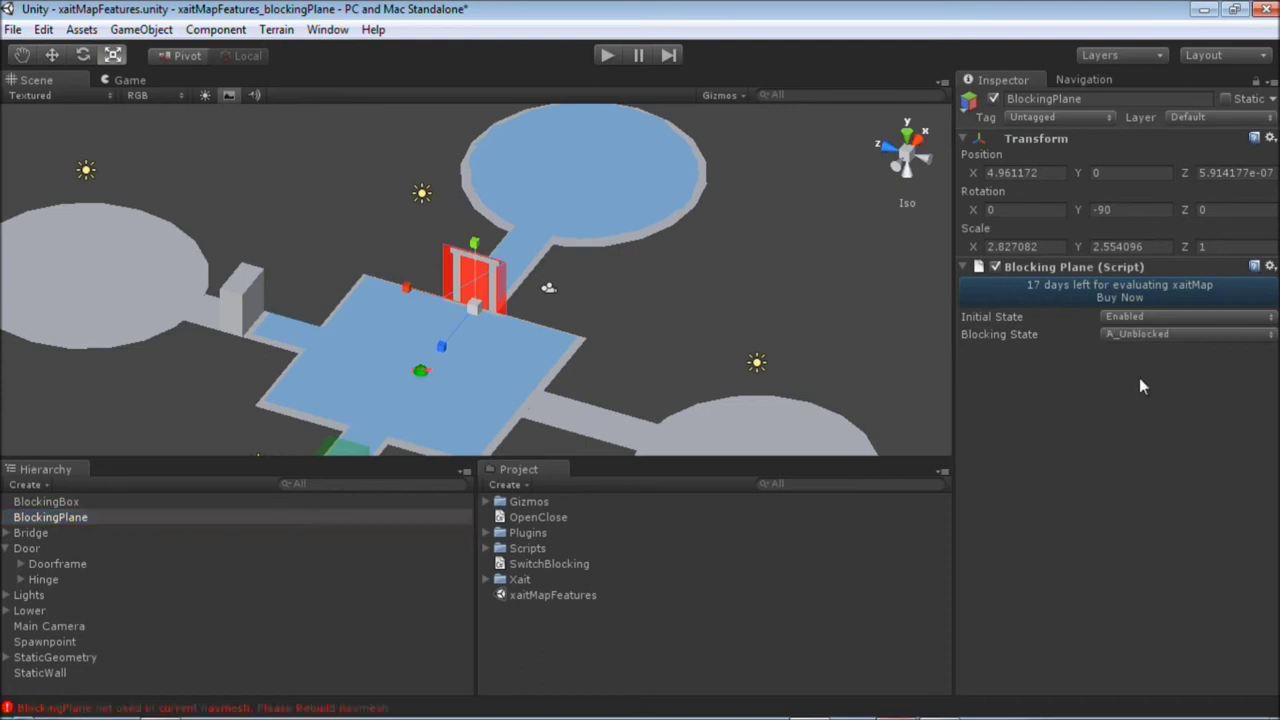
left_click(625, 313)
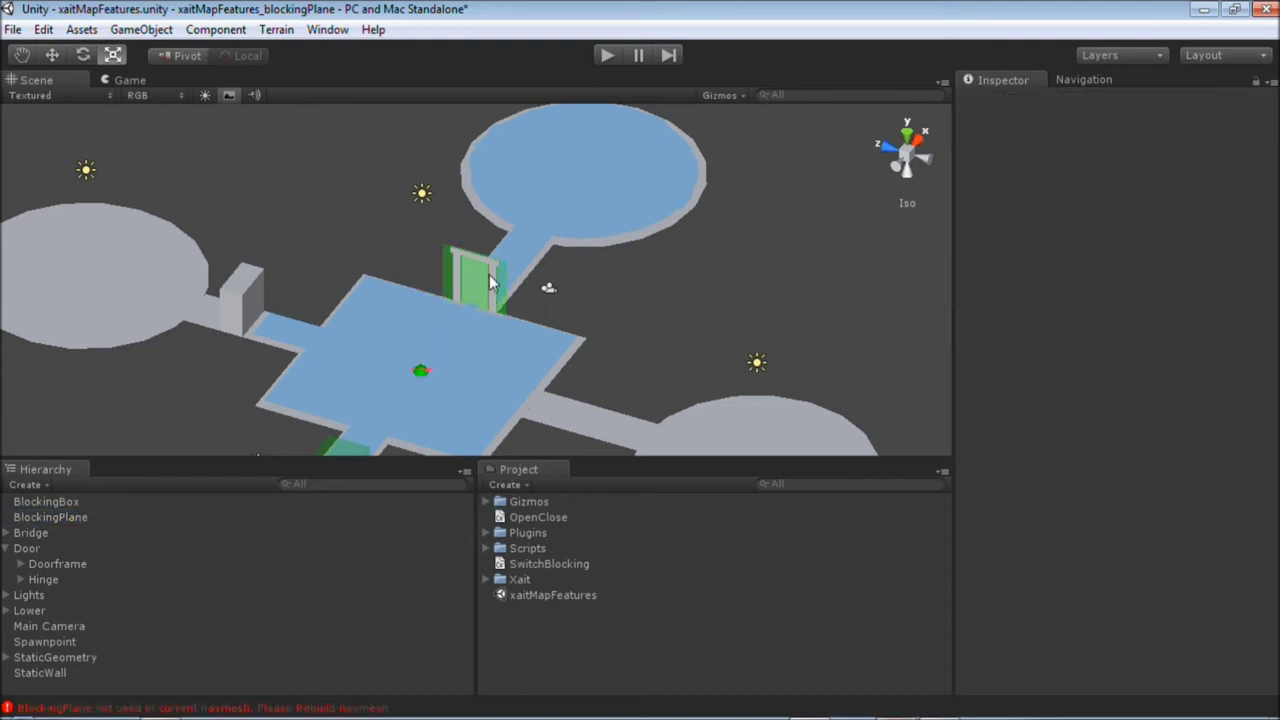
left_click_drag(608, 326, 445, 313, "alt")
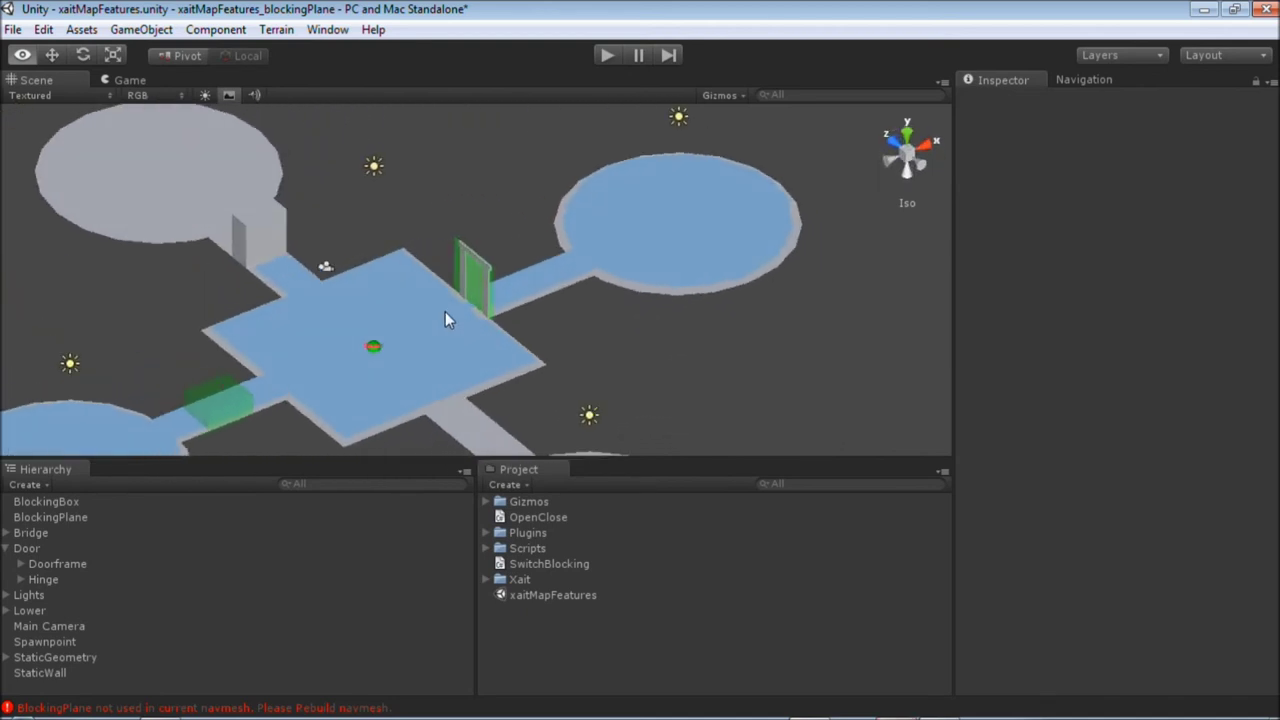
Play the level and swing the game camera around to watch the one-way door.
left_click(606, 57)
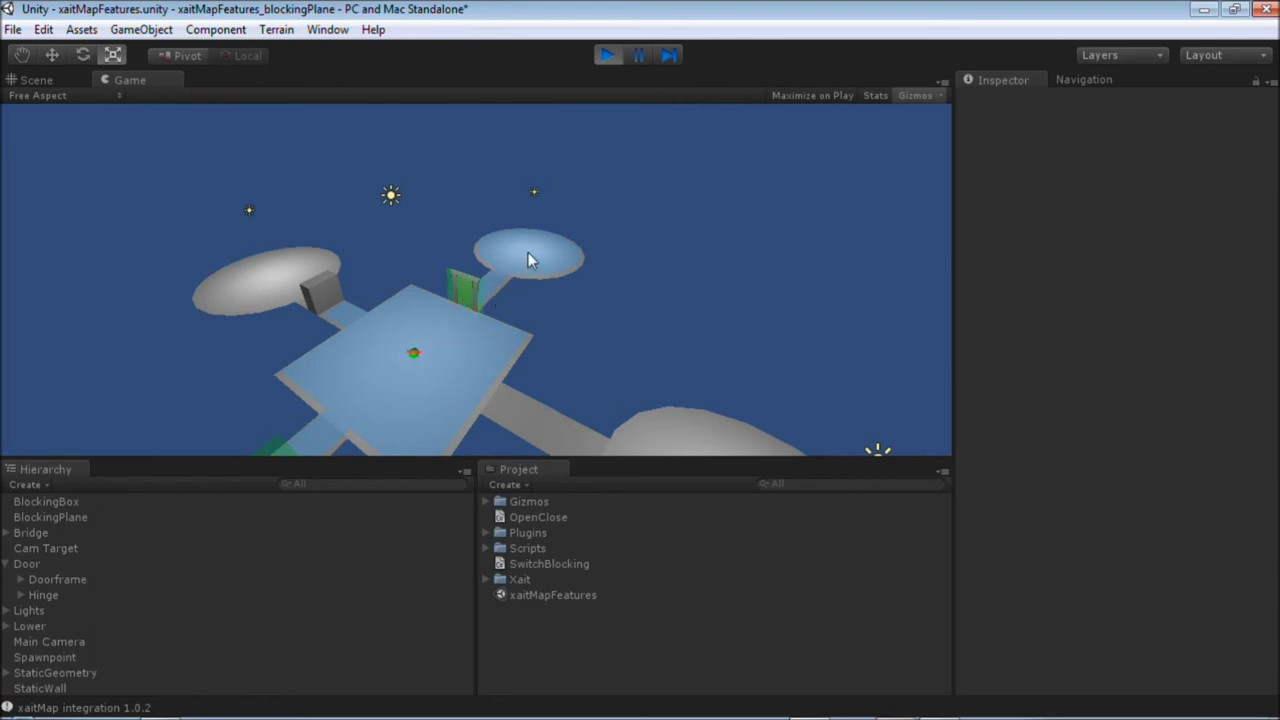
left_click_drag(523, 326, 376, 180)
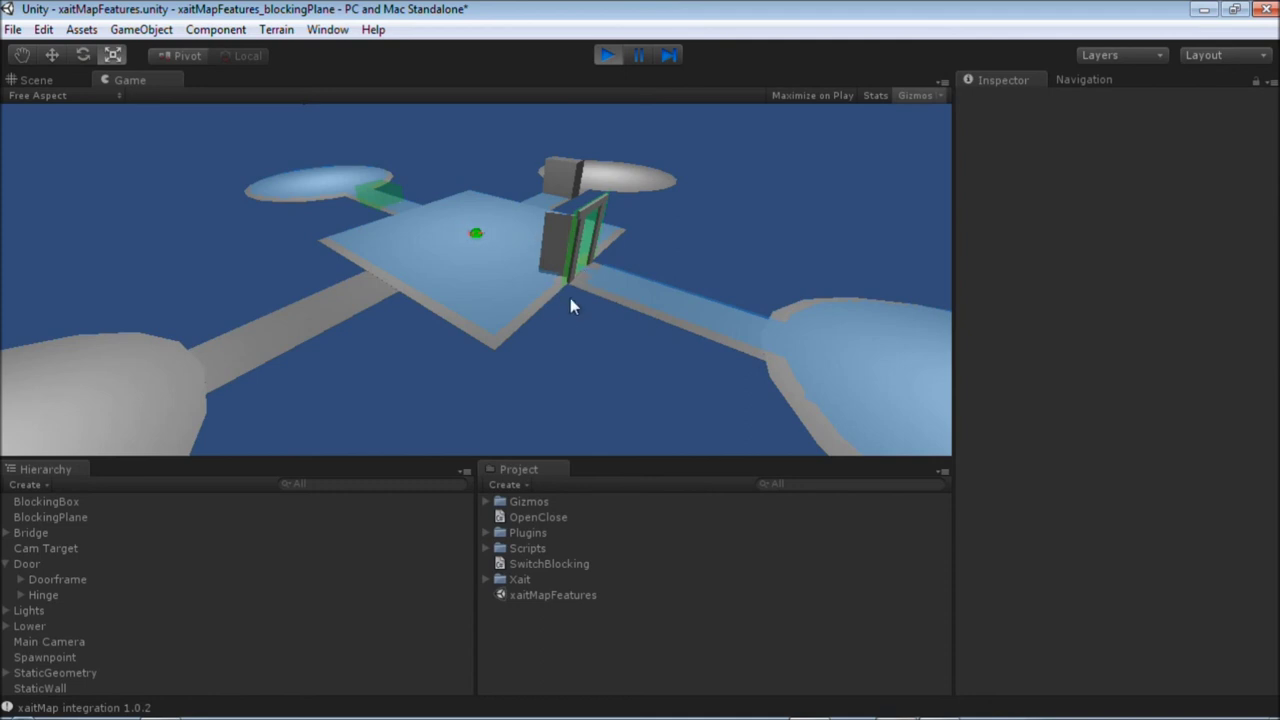
left_click_drag(570, 305, 405, 156)
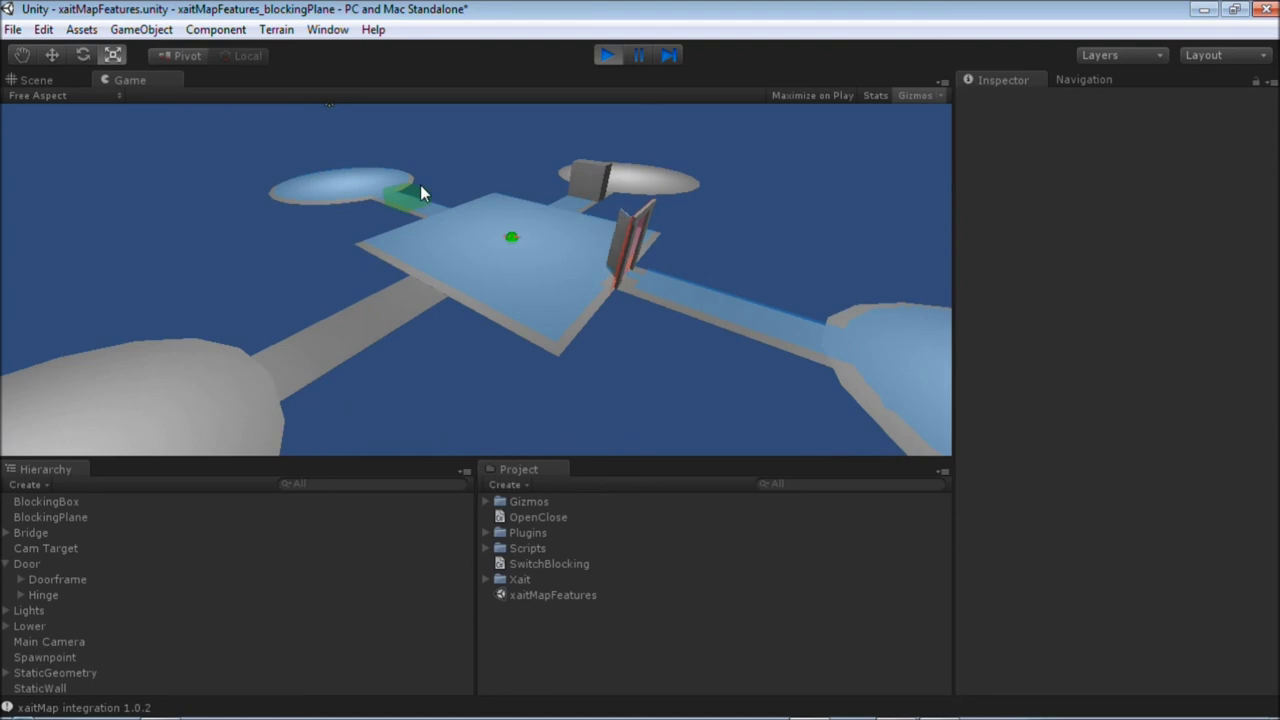